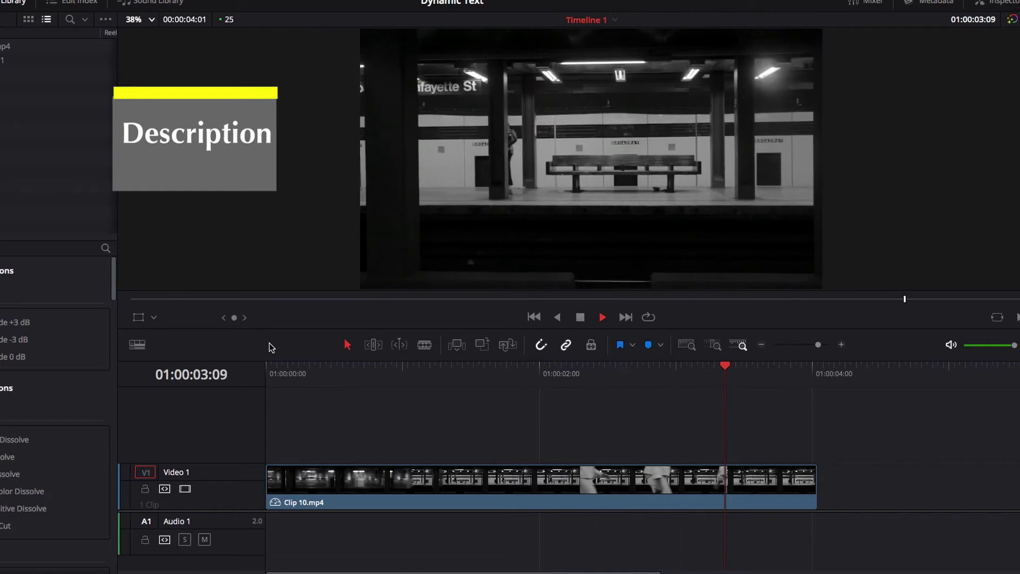
Place a Text+ title on a track above Clip 10.mp4 starting at 01:00:00:08, and trim its end to the clip's end.
{"action": "left_click", "coordinate": [326, 365]}
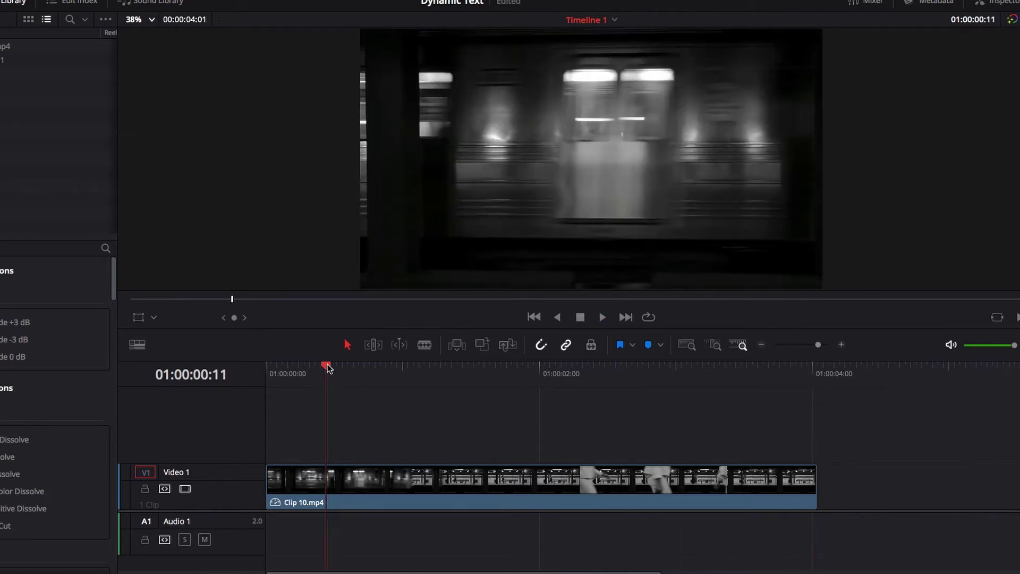
{"action": "left_click_drag", "start_coordinate": [327, 368], "coordinate": [735, 409]}
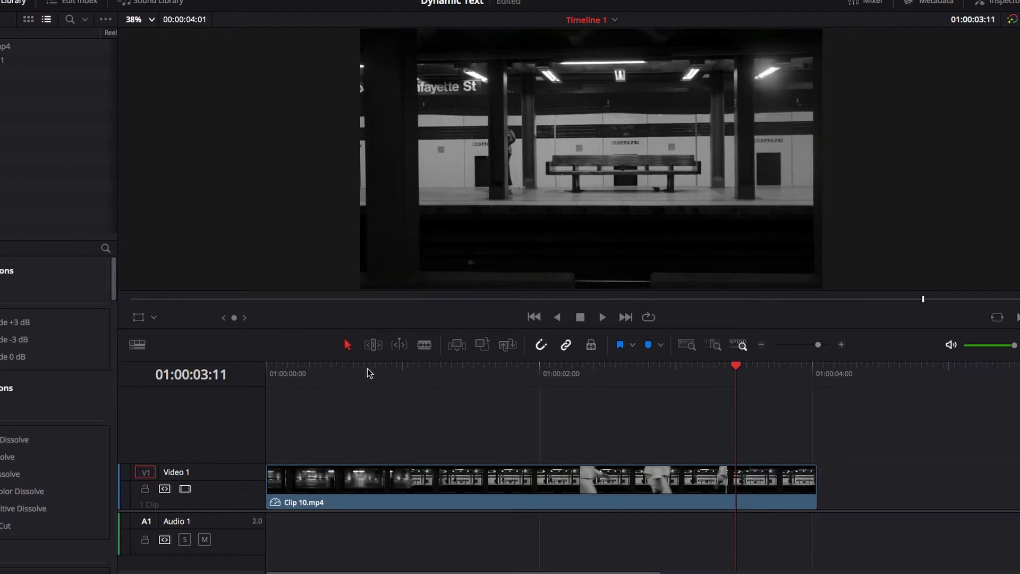
{"action": "left_click", "coordinate": [309, 367]}
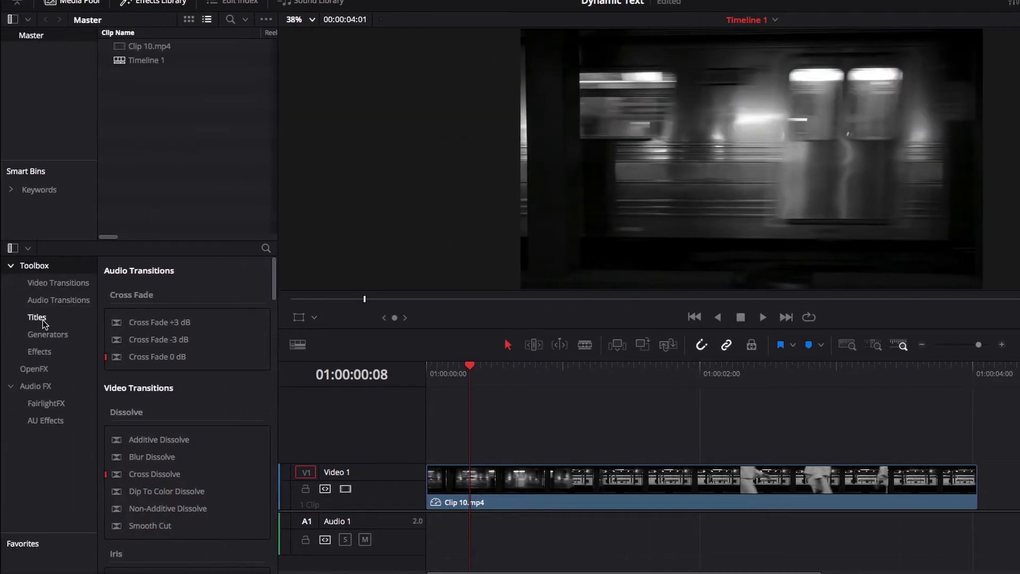
{"action": "left_click", "coordinate": [37, 317]}
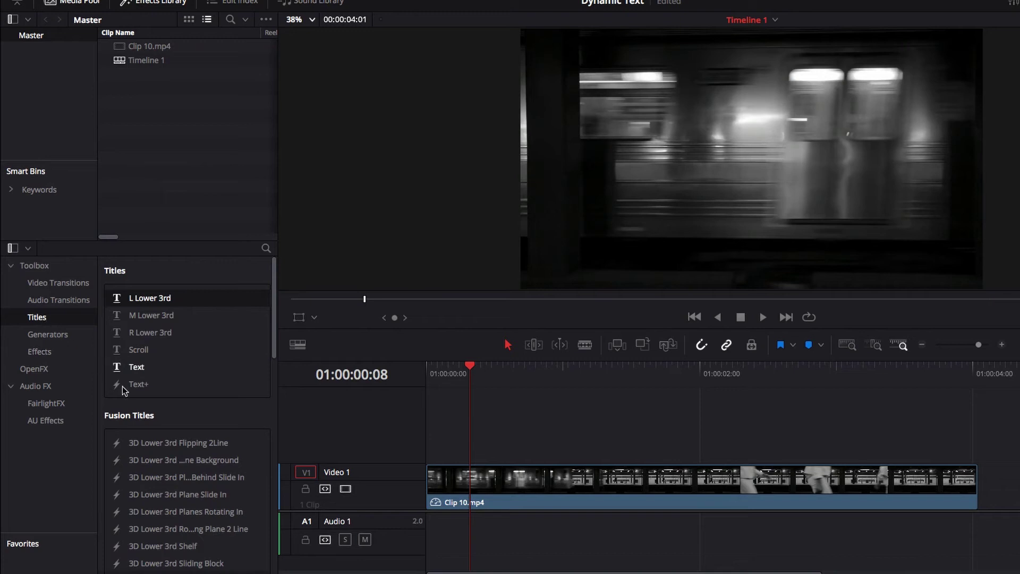
{"action": "left_click", "coordinate": [177, 392]}
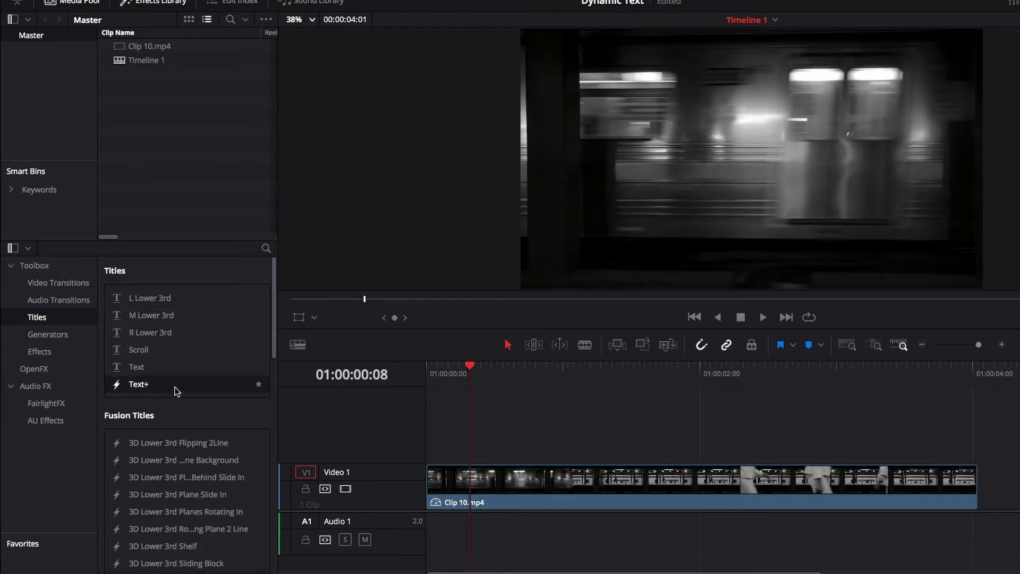
{"action": "left_click_drag", "start_coordinate": [177, 391], "coordinate": [474, 440]}
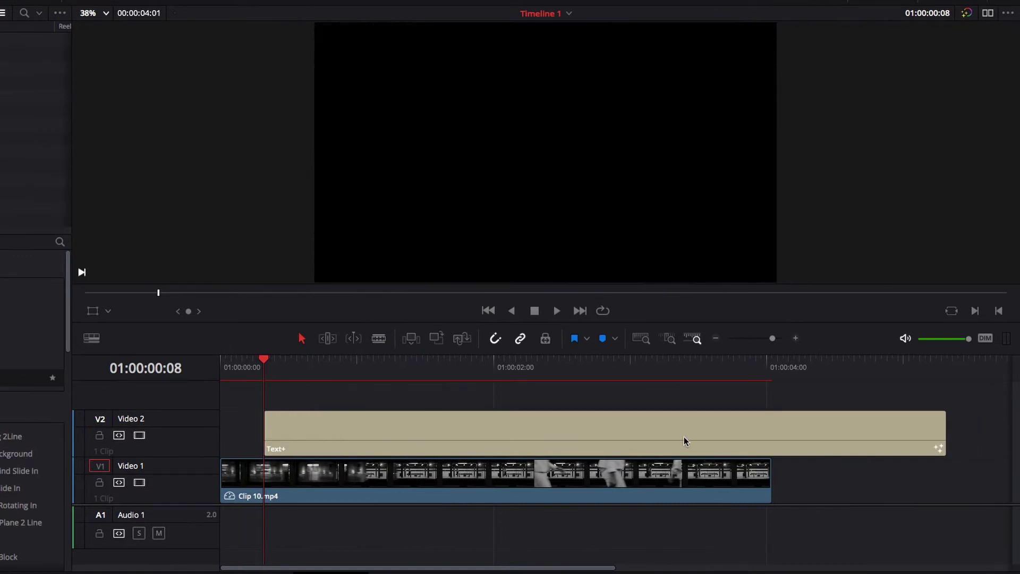
{"action": "left_click_drag", "start_coordinate": [943, 432], "coordinate": [776, 435]}
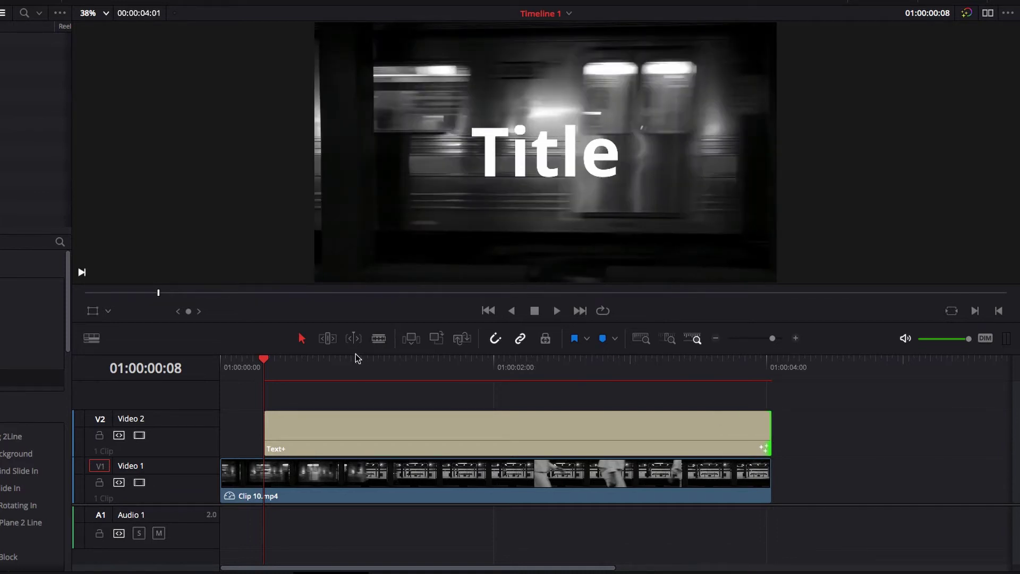
Replace the Text+ title's styled text with "Dynamic Text".
{"action": "left_click", "coordinate": [381, 425]}
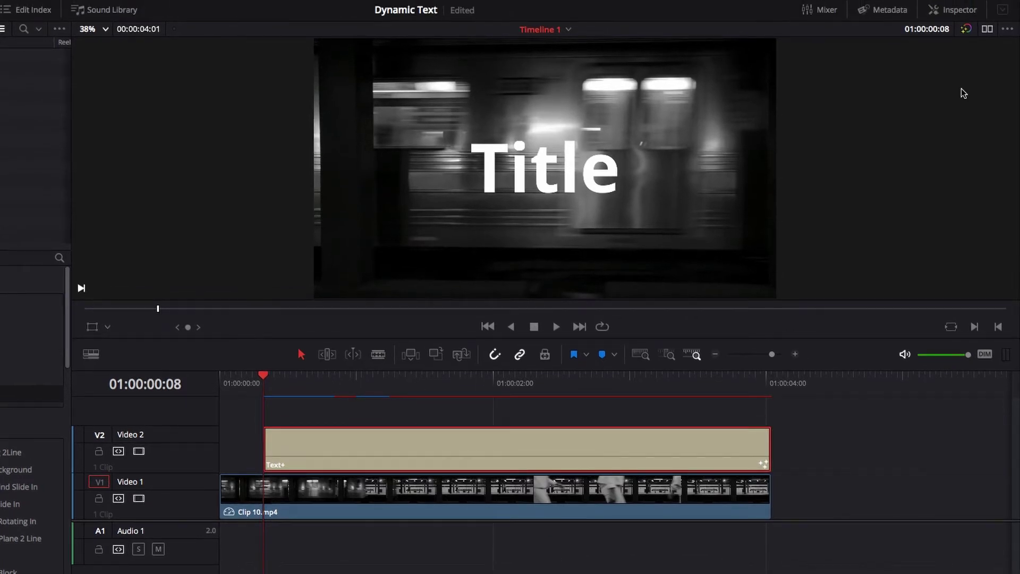
{"action": "left_click", "coordinate": [958, 12]}
{"action": "left_click", "coordinate": [888, 146]}
{"action": "left_click_drag", "start_coordinate": [886, 146], "coordinate": [847, 145]}
{"action": "type", "text": "Dynamic"}
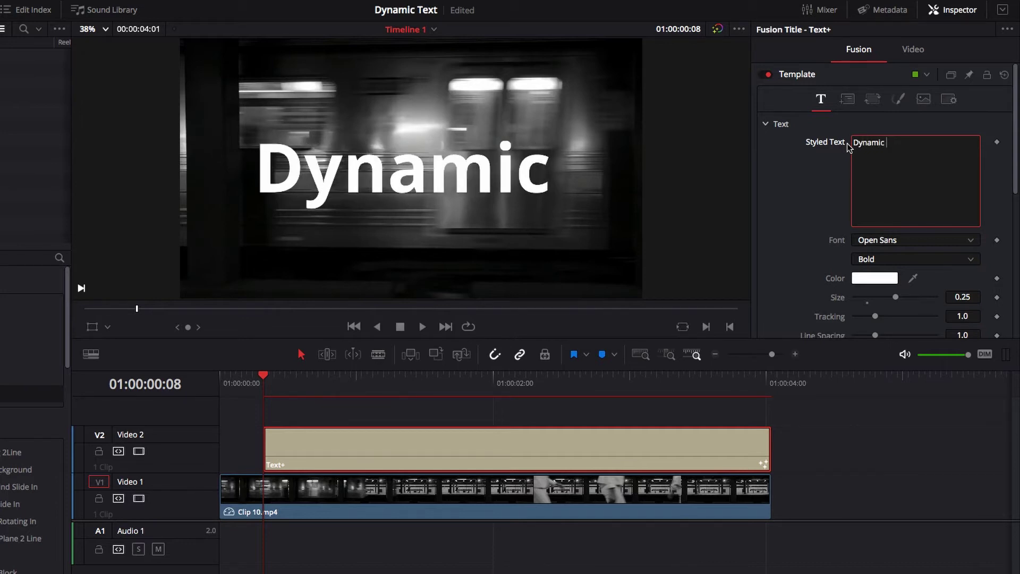
{"action": "type", "text": " Text"}
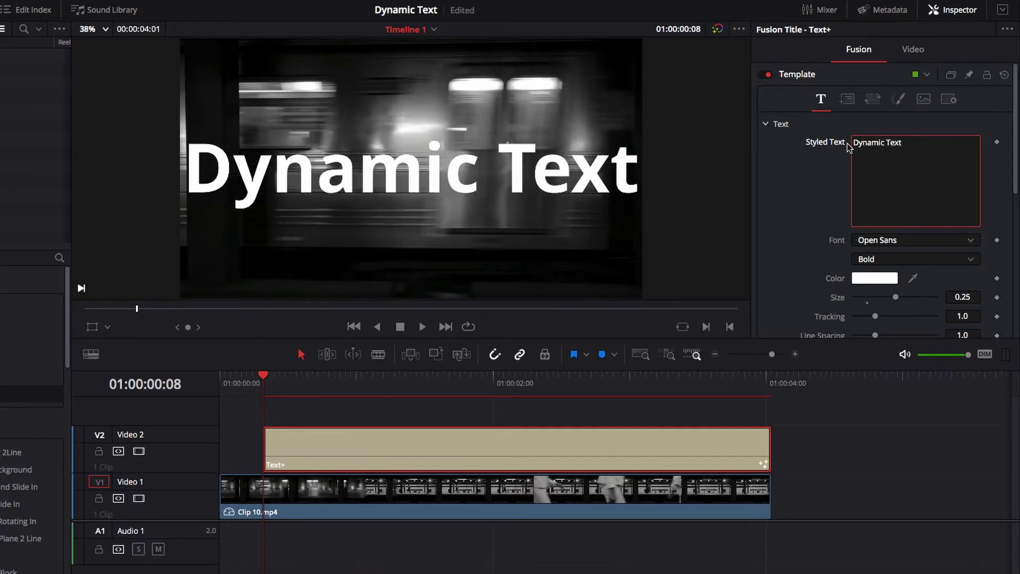
{"action": "left_click", "coordinate": [831, 184]}
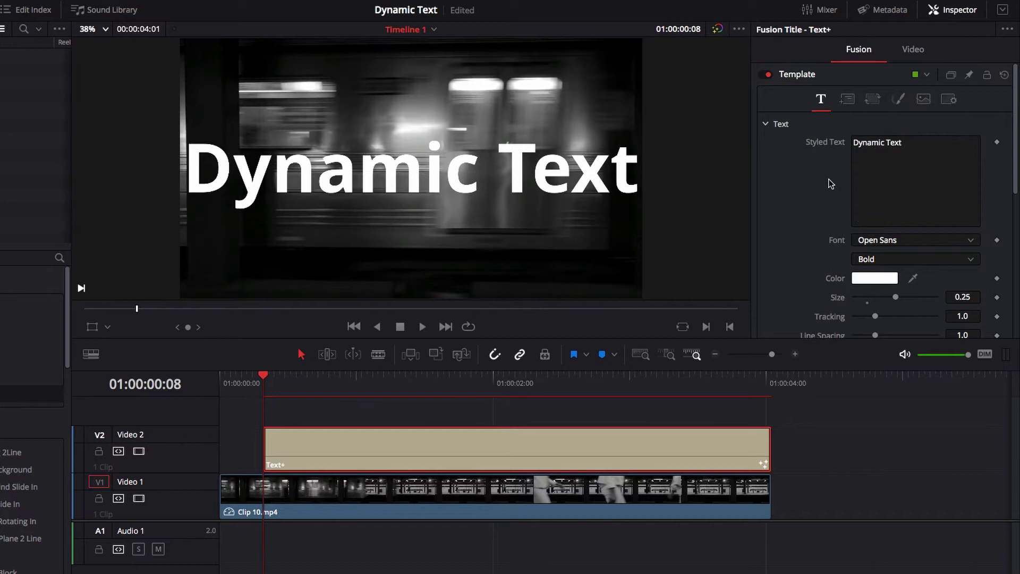
Set the title's Open Sans font style to Extrabold and reduce its size to about 0.192.
{"action": "left_click", "coordinate": [936, 259]}
{"action": "left_click", "coordinate": [925, 307]}
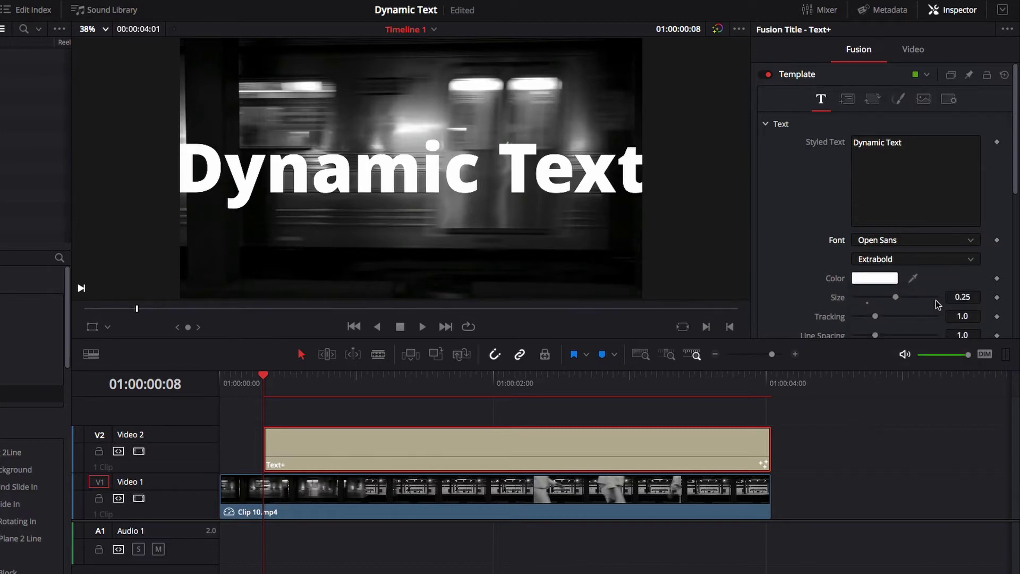
{"action": "left_click_drag", "start_coordinate": [962, 296], "coordinate": [930, 297]}
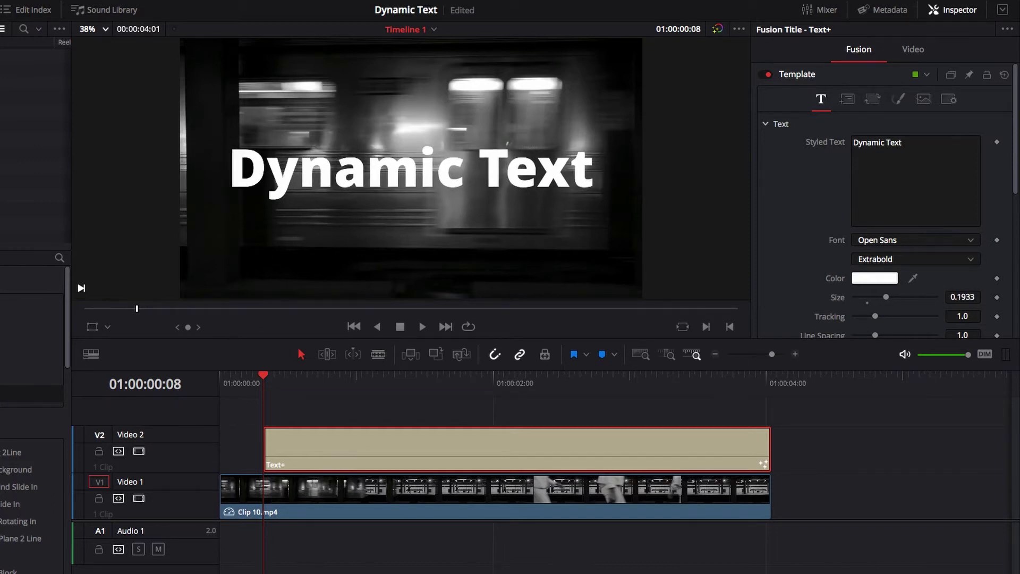
Change the title's text color to a golden yellow.
{"action": "left_click", "coordinate": [905, 278]}
{"action": "left_click_drag", "start_coordinate": [69, 421], "coordinate": [107, 387]}
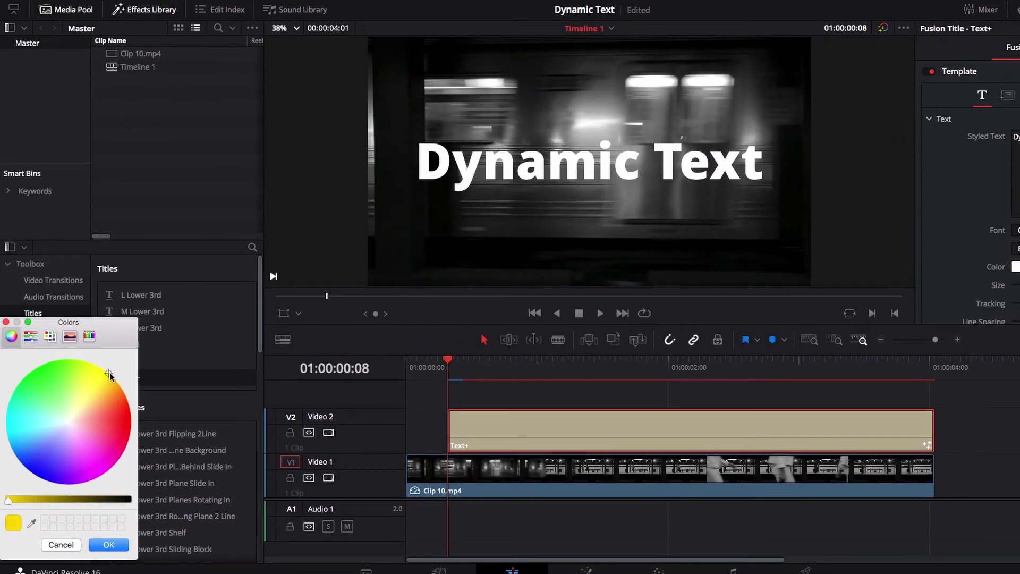
{"action": "left_click", "coordinate": [118, 547]}
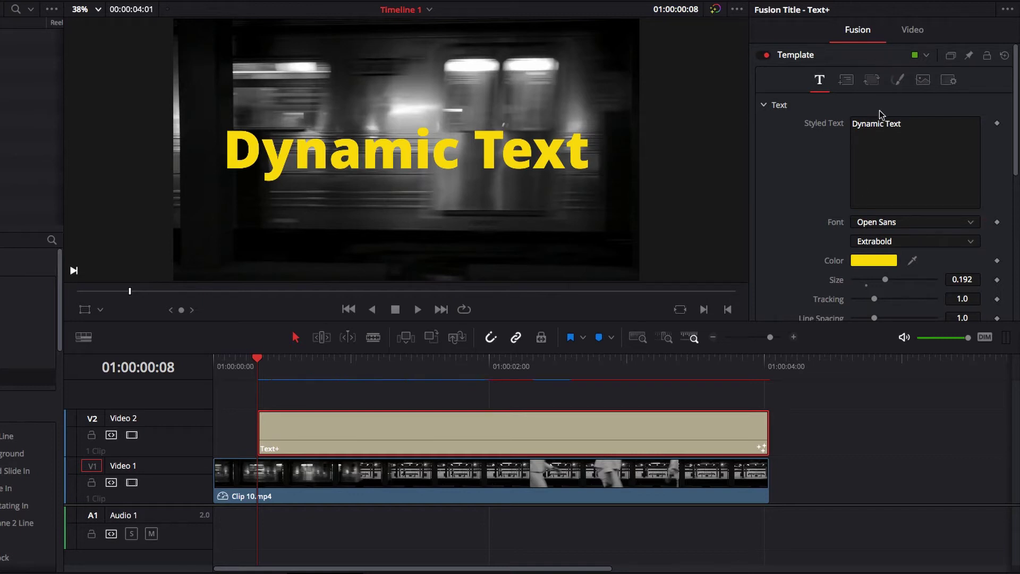
Move the title to position X 53, Y -108, and return the playhead to the title's start at 01:00:00:08.
{"action": "left_click", "coordinate": [911, 32]}
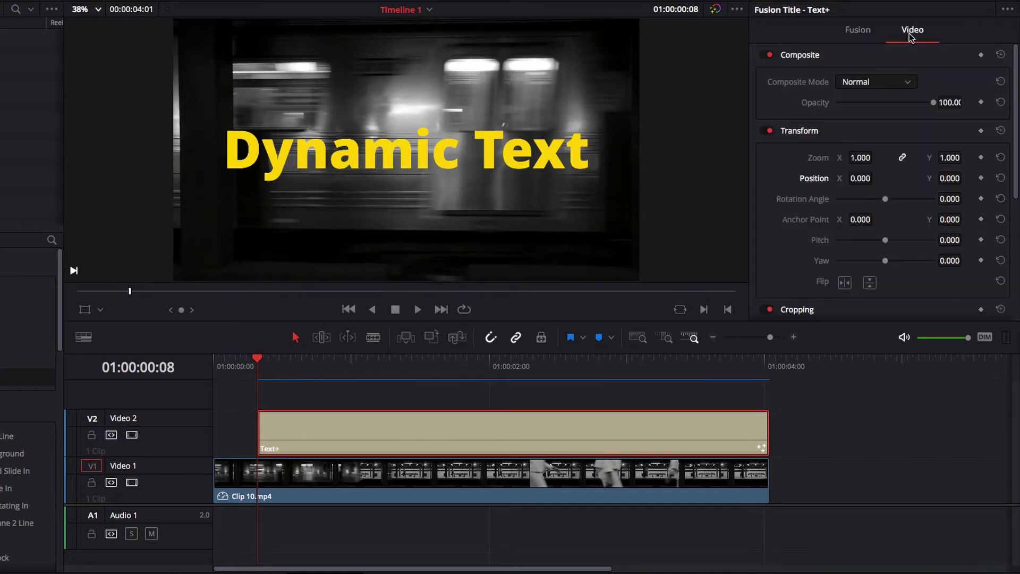
{"action": "left_click_drag", "start_coordinate": [309, 367], "coordinate": [356, 365]}
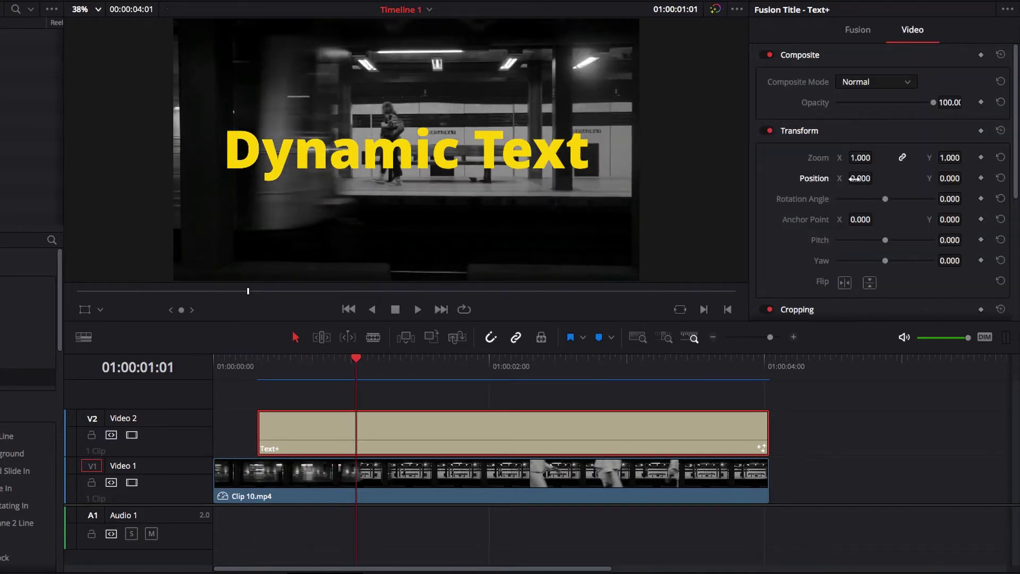
{"action": "left_click_drag", "start_coordinate": [858, 178], "coordinate": [913, 179]}
{"action": "left_click", "coordinate": [335, 367]}
{"action": "left_click_drag", "start_coordinate": [335, 371], "coordinate": [258, 367]}
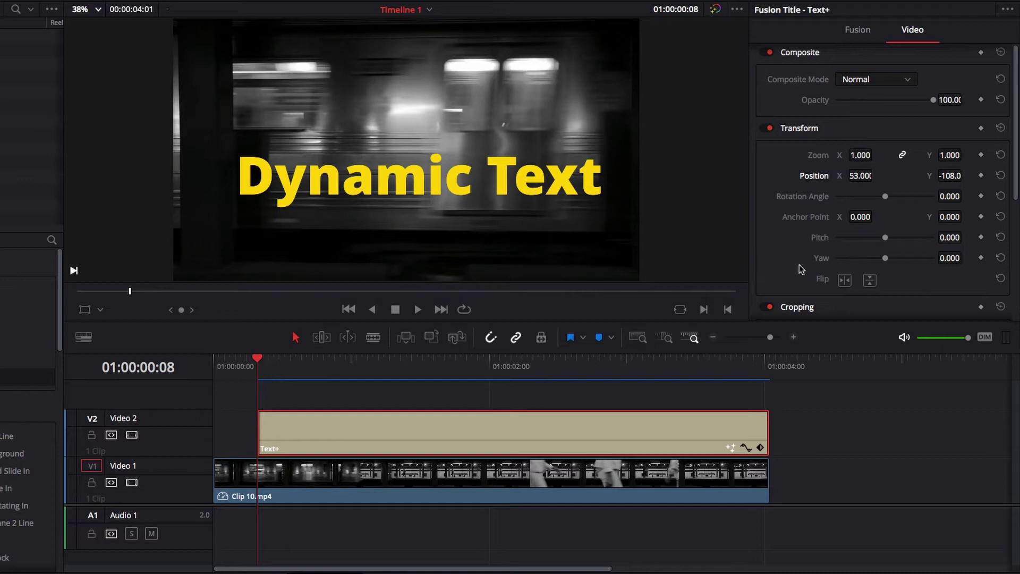
At 01:00:00:13, add a Write On keyframe to the title and raise its start to about 0.806 so the text is hidden.
{"action": "left_click", "coordinate": [868, 32]}
{"action": "scroll", "coordinate": [994, 179], "scroll_direction": "down", "scroll_amount": 10}
{"action": "scroll", "coordinate": [994, 180], "scroll_direction": "down", "scroll_amount": 1}
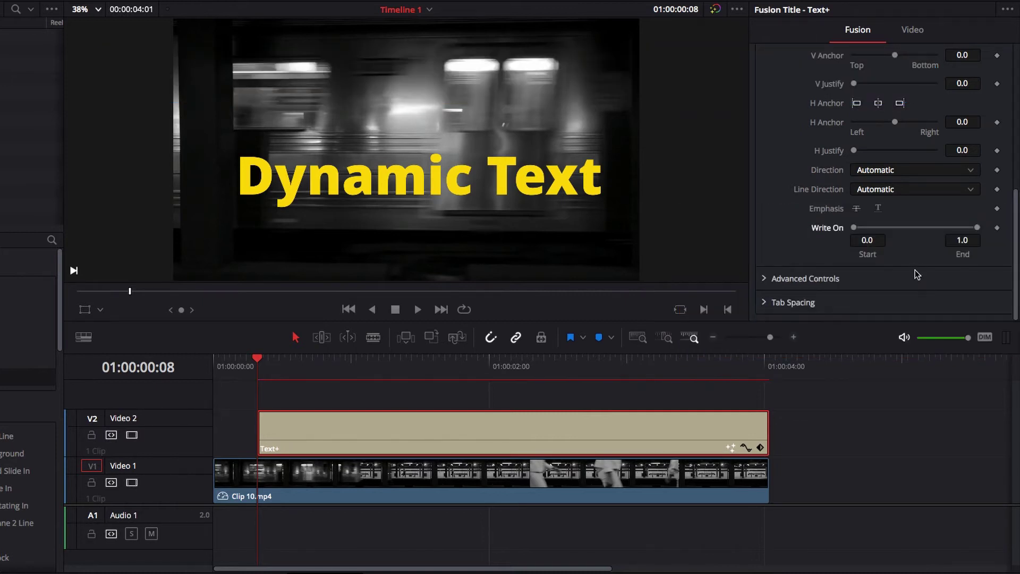
{"action": "mouse_move", "coordinate": [855, 228]}
{"action": "left_mouse_down"}
{"action": "mouse_move", "coordinate": [952, 233]}
{"action": "mouse_move", "coordinate": [852, 233]}
{"action": "left_mouse_up"}
{"action": "key", "text": "Right"}
{"action": "key", "text": "Right"}
{"action": "key", "text": "Right"}
{"action": "key", "text": "Right"}
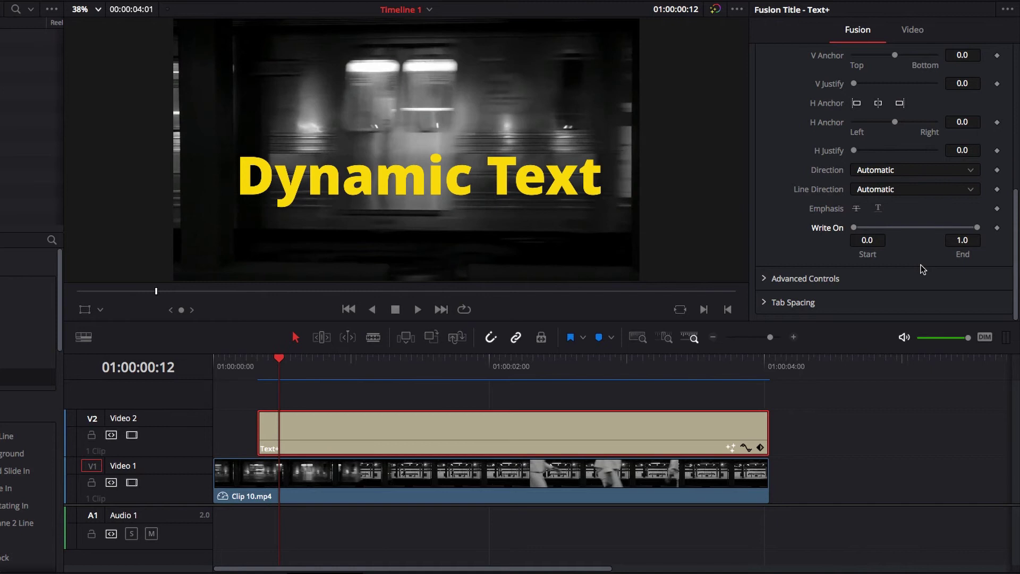
{"action": "key", "text": "Right"}
{"action": "key", "text": "Right"}
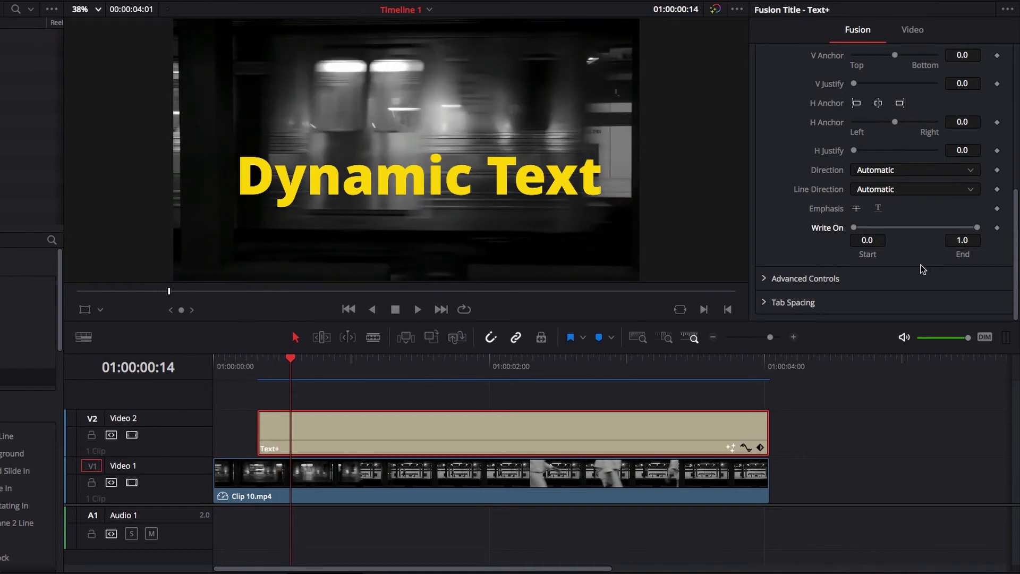
{"action": "key", "text": "Left"}
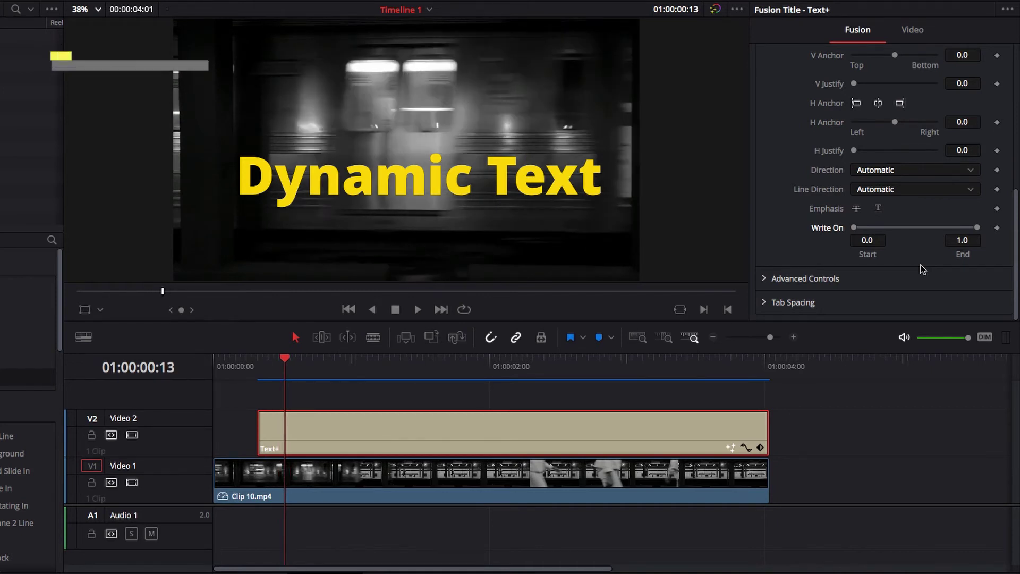
{"action": "scroll", "coordinate": [982, 245], "scroll_direction": "up", "scroll_amount": 1}
{"action": "left_click", "coordinate": [996, 230]}
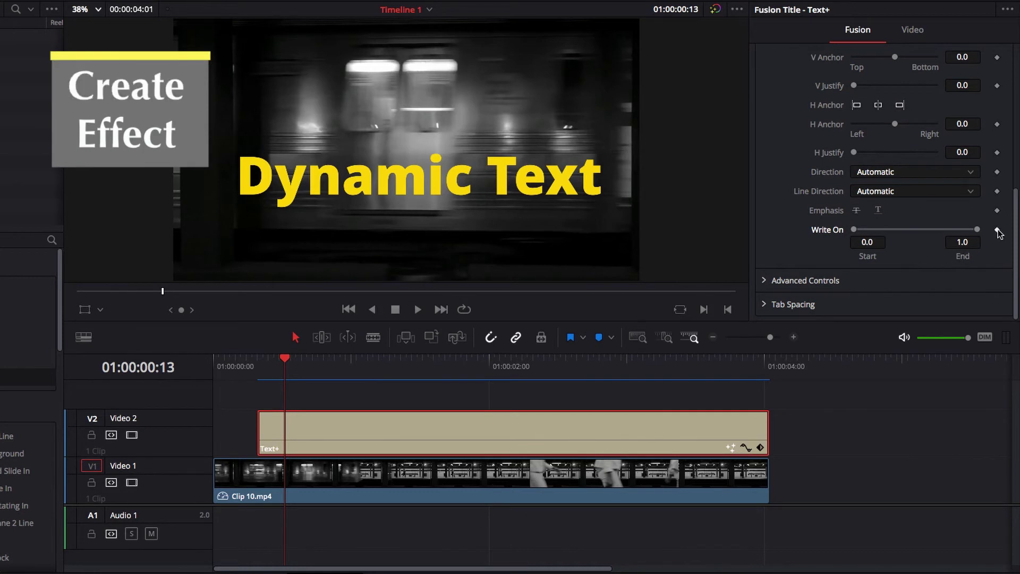
{"action": "left_click_drag", "start_coordinate": [856, 230], "coordinate": [949, 229]}
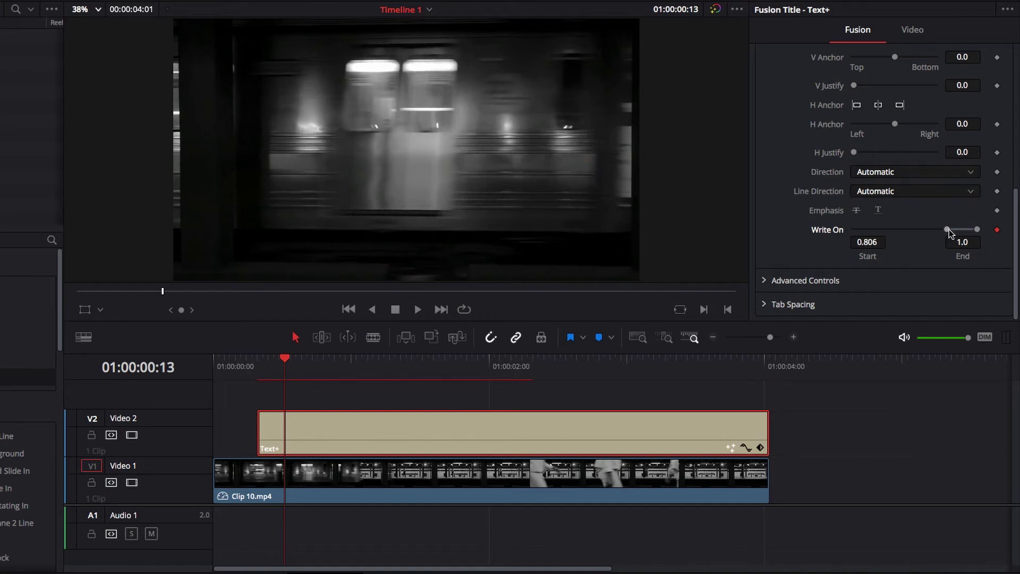
Lower the Write On start frame by frame to reveal "ext": 0.75 at 01:00:00:14, 0.683 at 01:00:00:15 and 0.611 at 01:00:00:16.
{"action": "key", "text": "Right"}
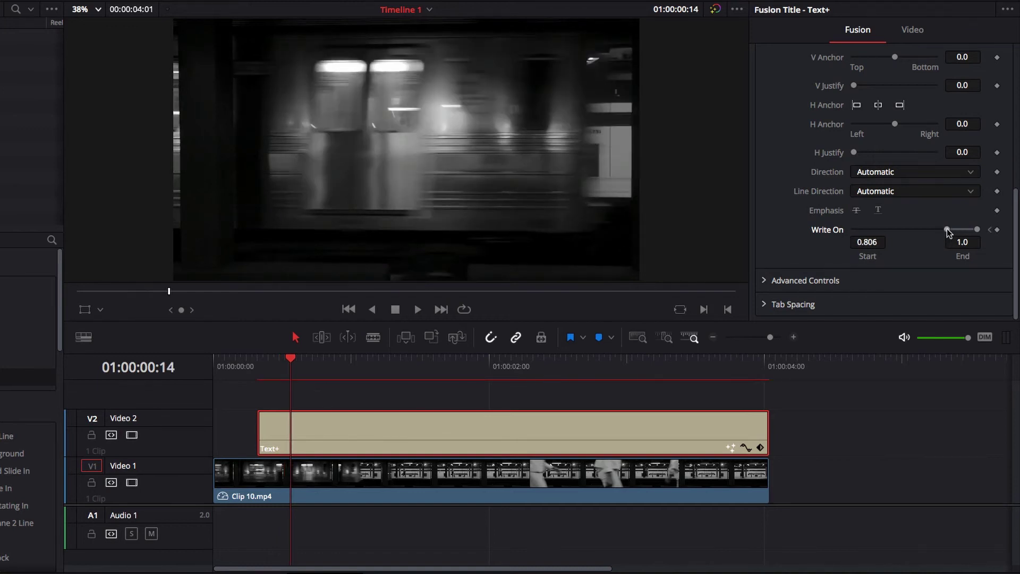
{"action": "left_click_drag", "start_coordinate": [948, 229], "coordinate": [941, 230]}
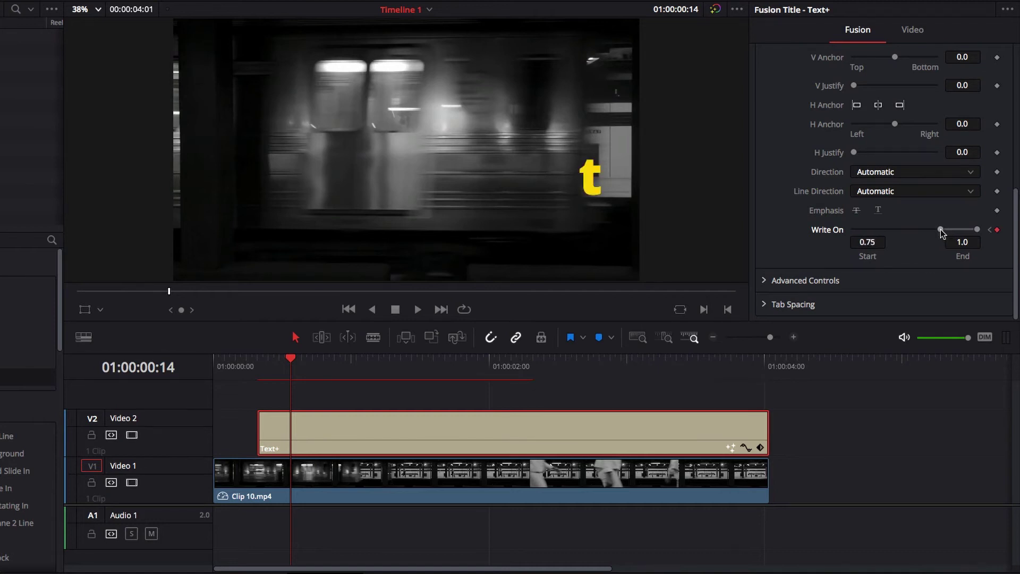
{"action": "key", "text": "Right"}
{"action": "left_click_drag", "start_coordinate": [940, 230], "coordinate": [932, 230]}
{"action": "key", "text": "Right"}
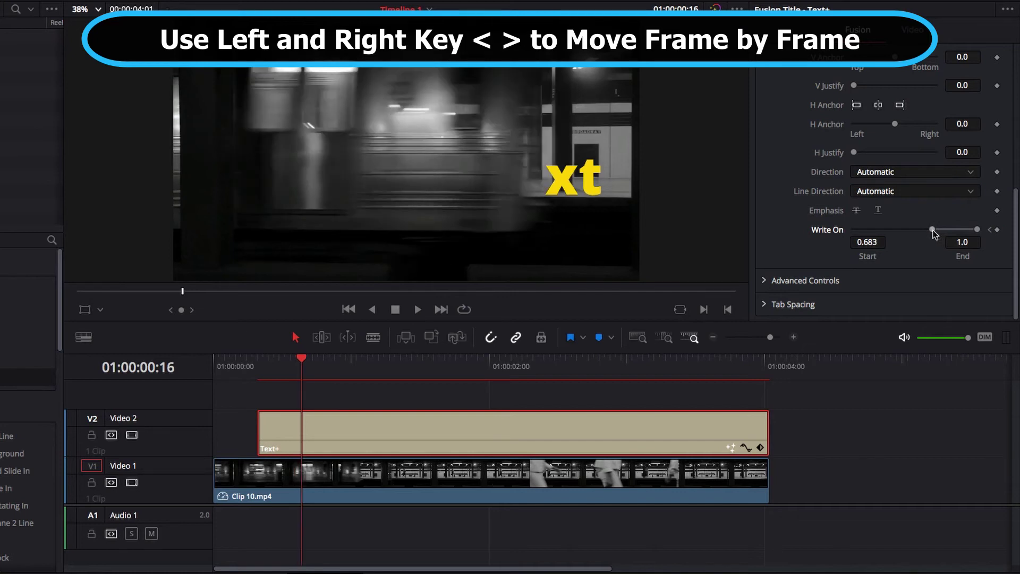
{"action": "left_click_drag", "start_coordinate": [933, 231], "coordinate": [926, 232]}
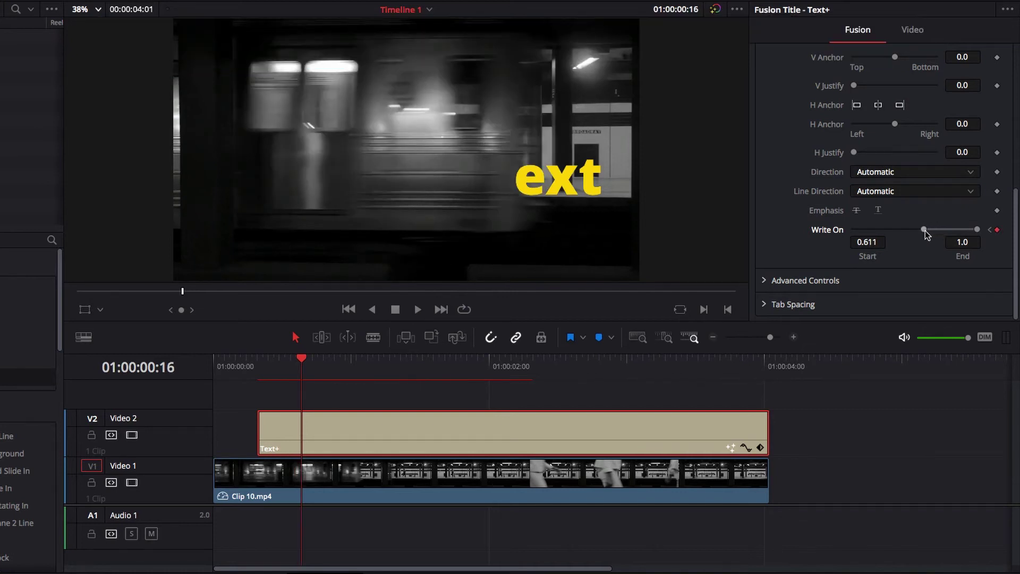
Set the Write On start to about 0.556 at 01:00:00:18 and 0.411 at 01:00:00:20 to reveal "c Text".
{"action": "key", "text": "Right"}
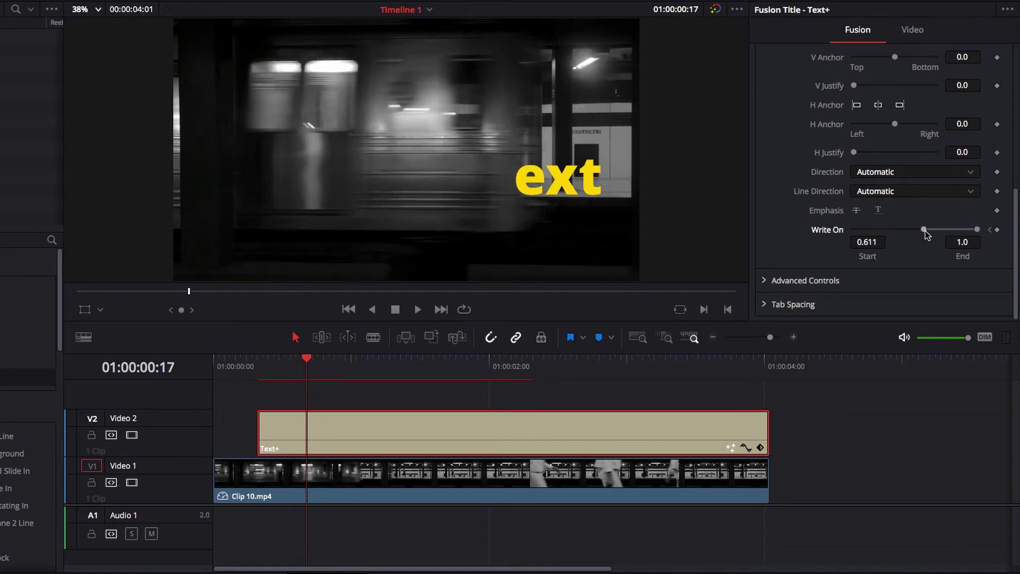
{"action": "key", "text": "Right"}
{"action": "left_click_drag", "start_coordinate": [926, 231], "coordinate": [921, 234]}
{"action": "key", "text": "Right"}
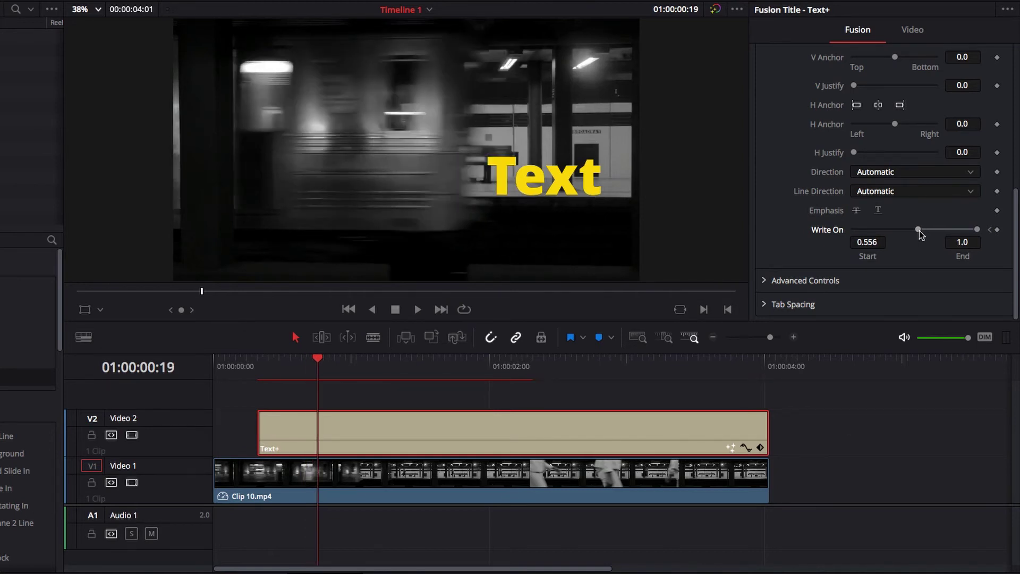
{"action": "key", "text": "Right"}
{"action": "left_click_drag", "start_coordinate": [921, 234], "coordinate": [905, 235]}
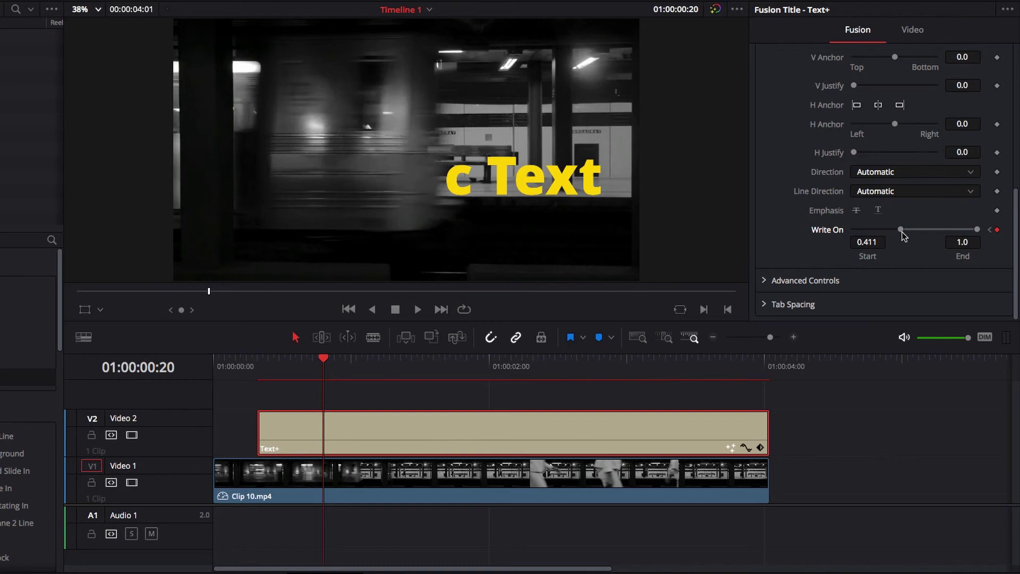
Lower the title's Write On start to 0.306 at 01:00:00:22 and 0.144 by 01:00:00:24, uncovering "amic Text" behind the train.
{"action": "key", "text": "Right"}
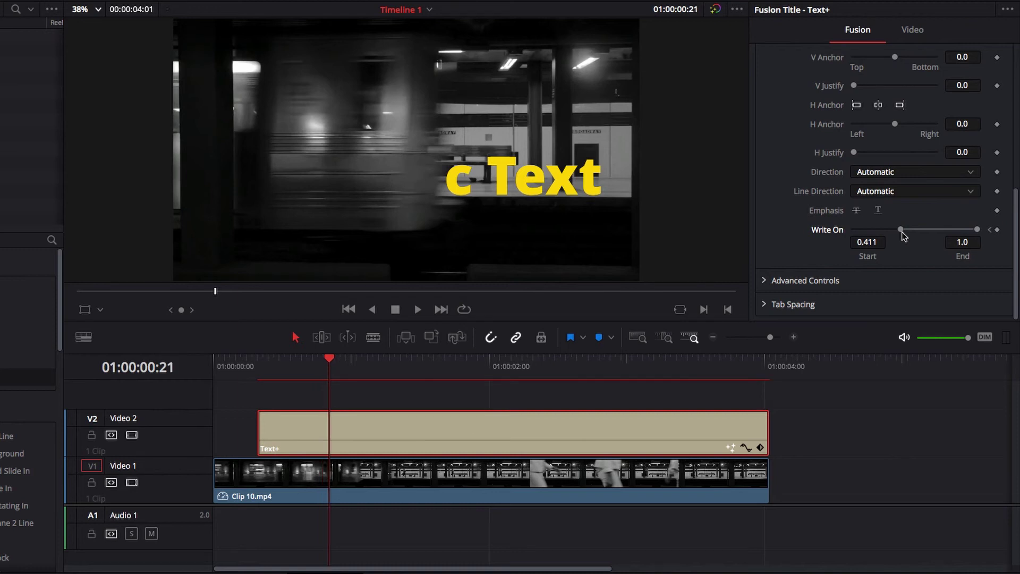
{"action": "key", "text": "Right"}
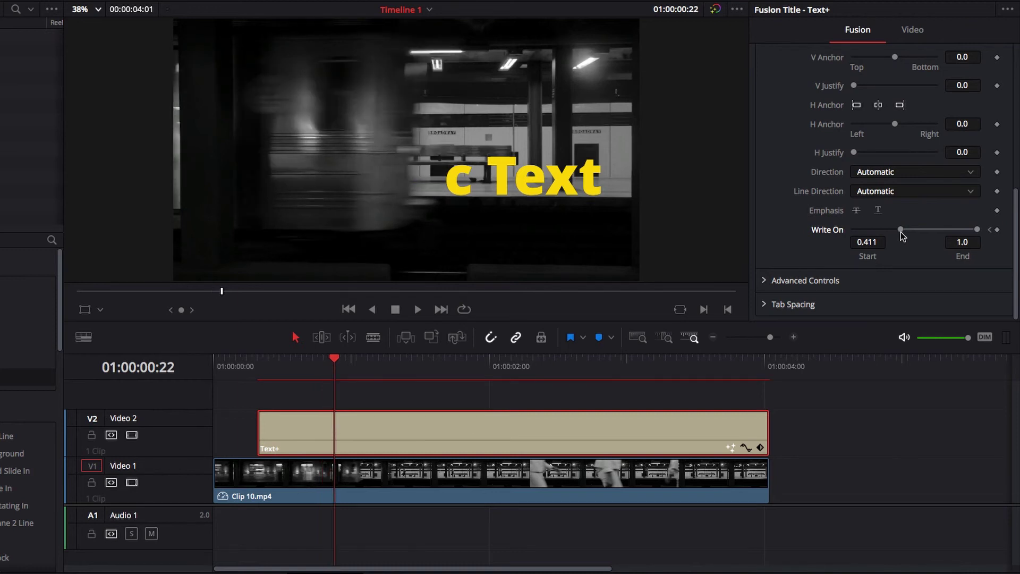
{"action": "left_click_drag", "start_coordinate": [900, 229], "coordinate": [889, 230]}
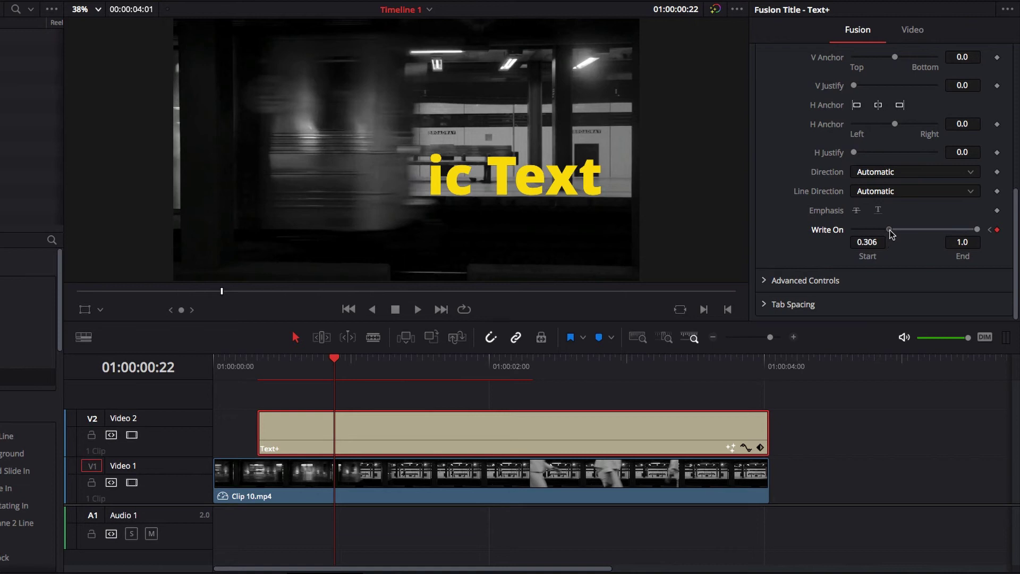
{"action": "key", "text": "Right"}
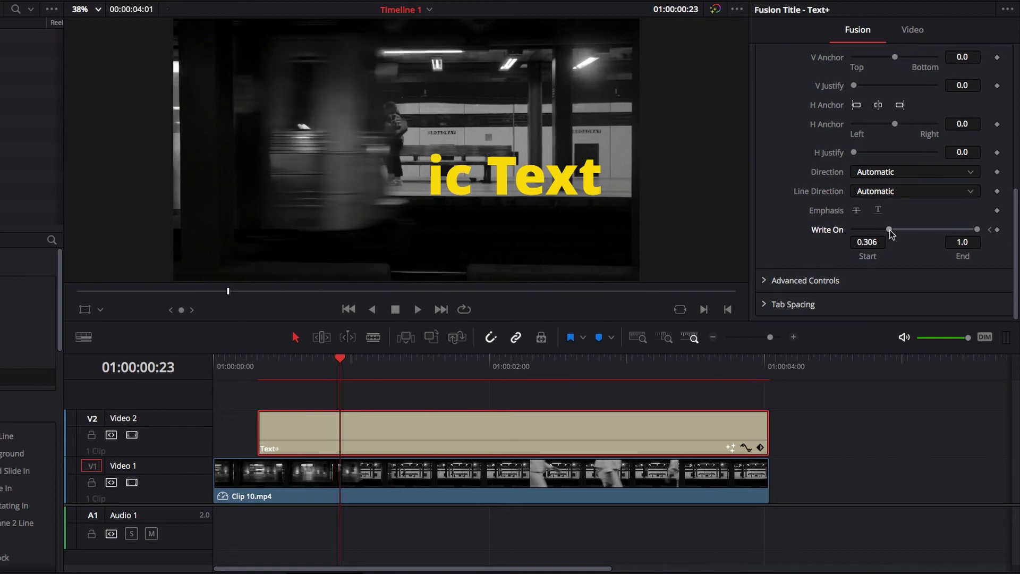
{"action": "left_click_drag", "start_coordinate": [889, 230], "coordinate": [872, 231]}
{"action": "key", "text": "Right"}
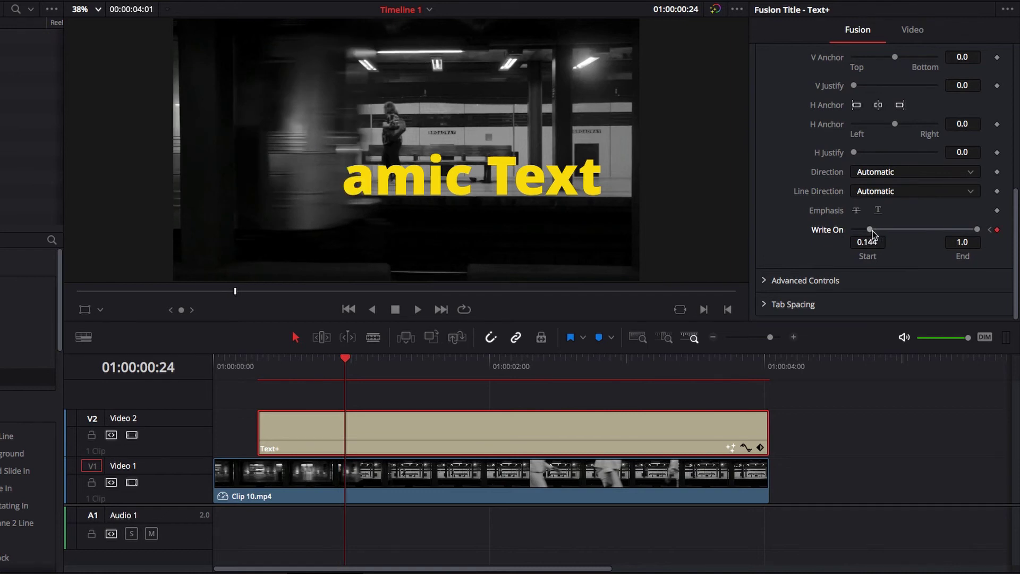
Set the Write On start to 0.117 at 01:00:01:01 to reveal "namic Text".
{"action": "key", "text": "Right"}
{"action": "key", "text": "Right"}
{"action": "right_click", "coordinate": [872, 230]}
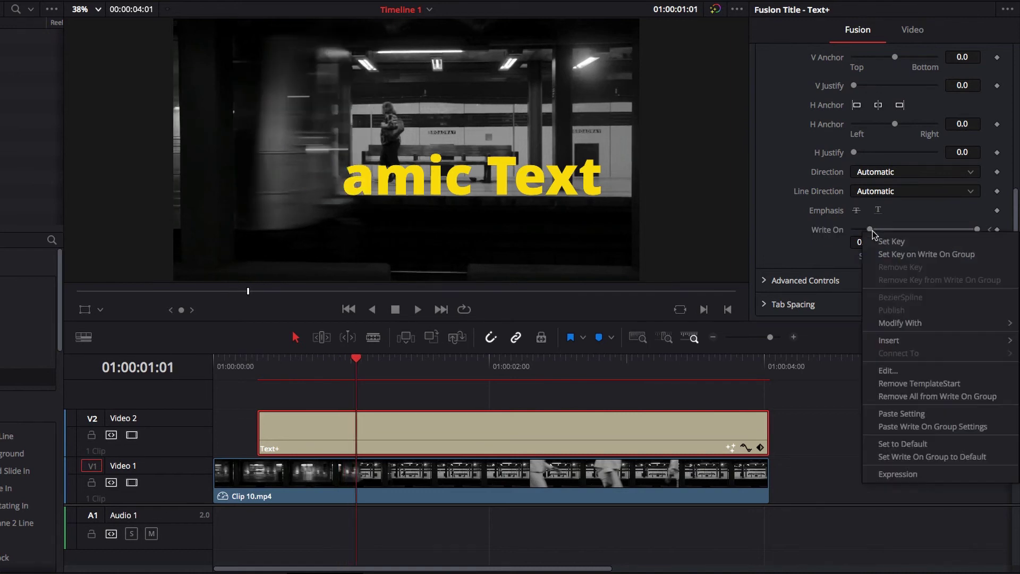
{"action": "key", "text": "Escape"}
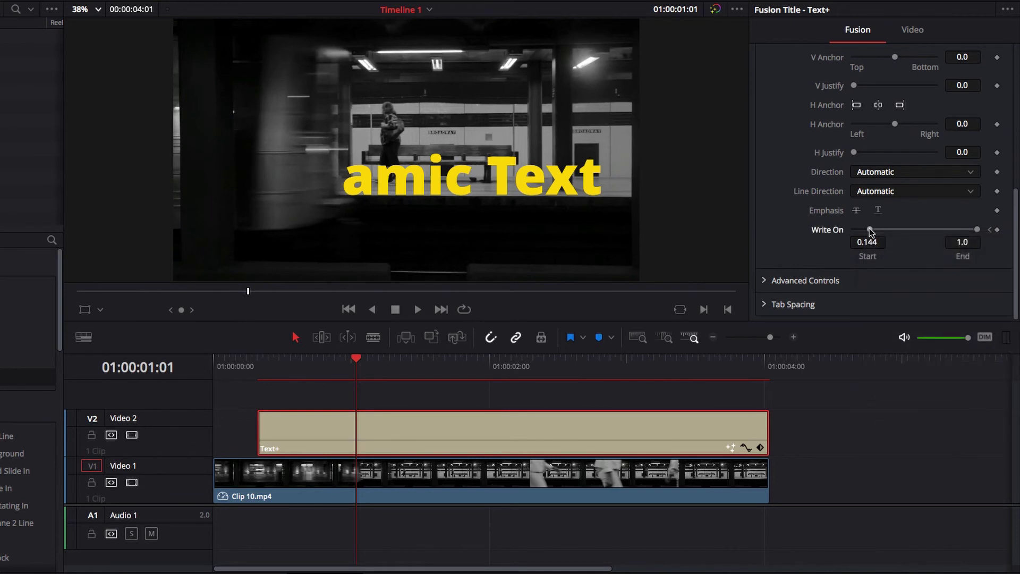
{"action": "left_click_drag", "start_coordinate": [871, 233], "coordinate": [868, 232]}
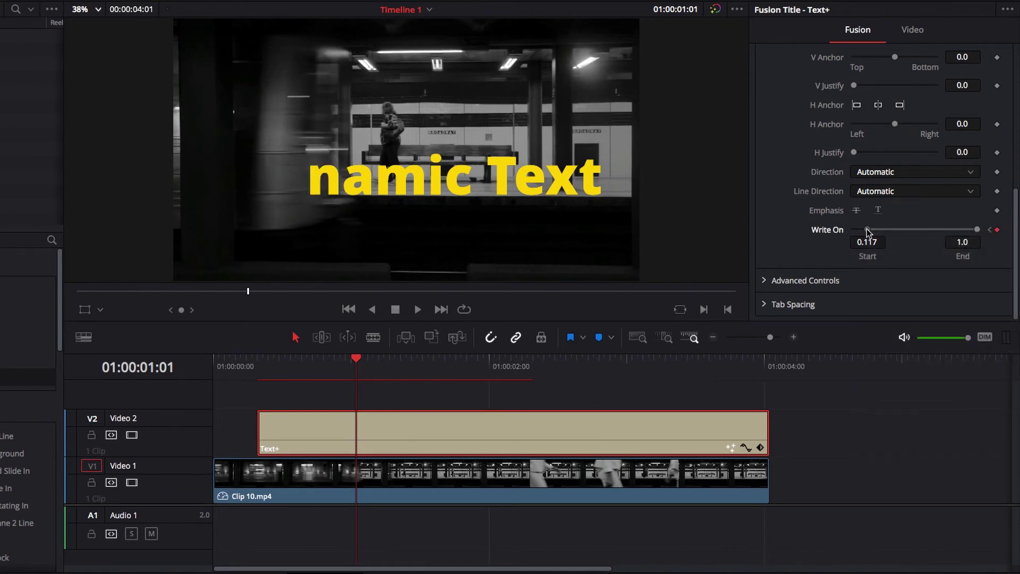
Set the Write On start to 0.061 at 01:00:01:02 and 0.0 at 01:00:01:03 to reveal the complete title.
{"action": "key", "text": "Right"}
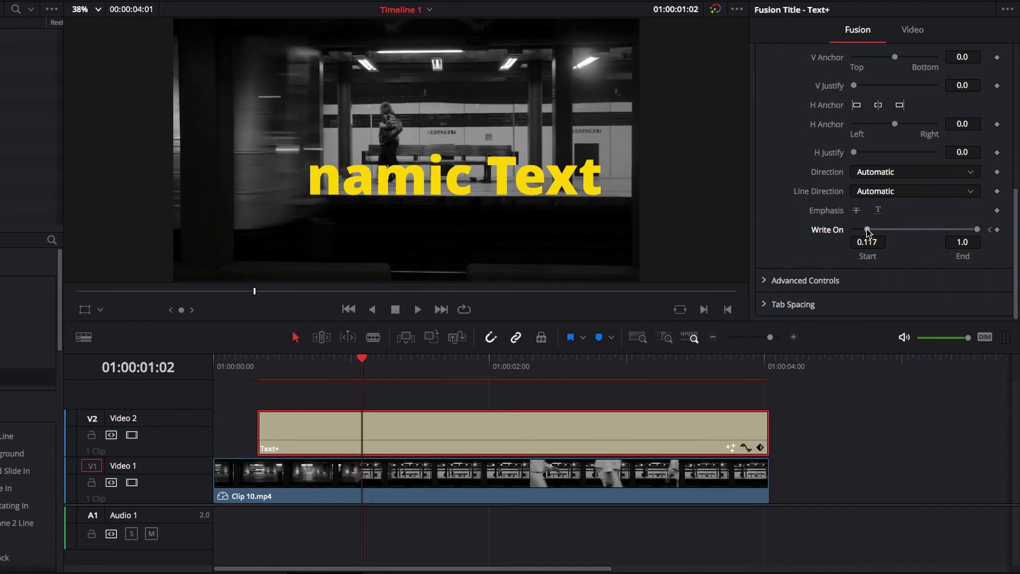
{"action": "left_click_drag", "start_coordinate": [867, 230], "coordinate": [862, 229]}
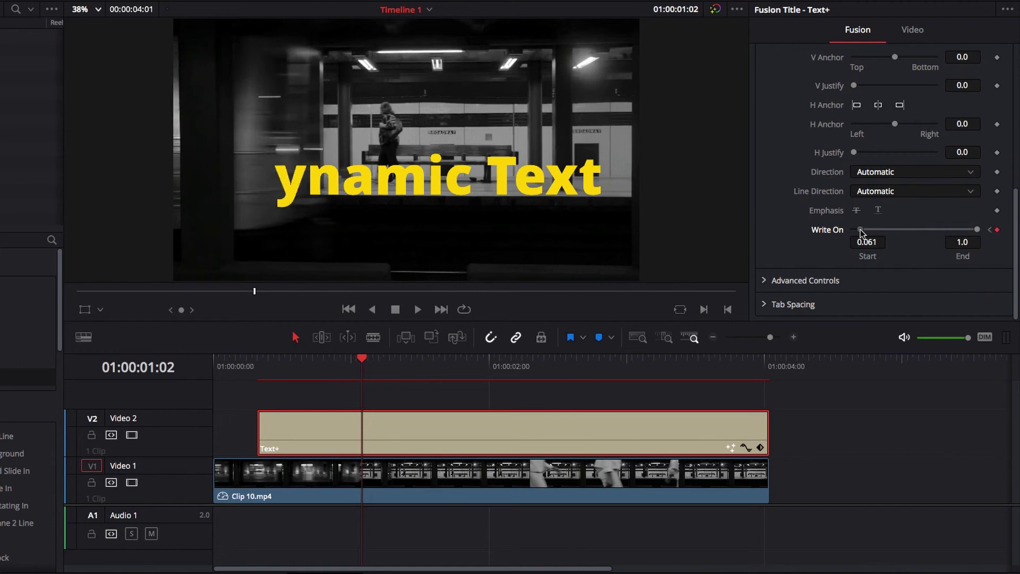
{"action": "key", "text": "Right"}
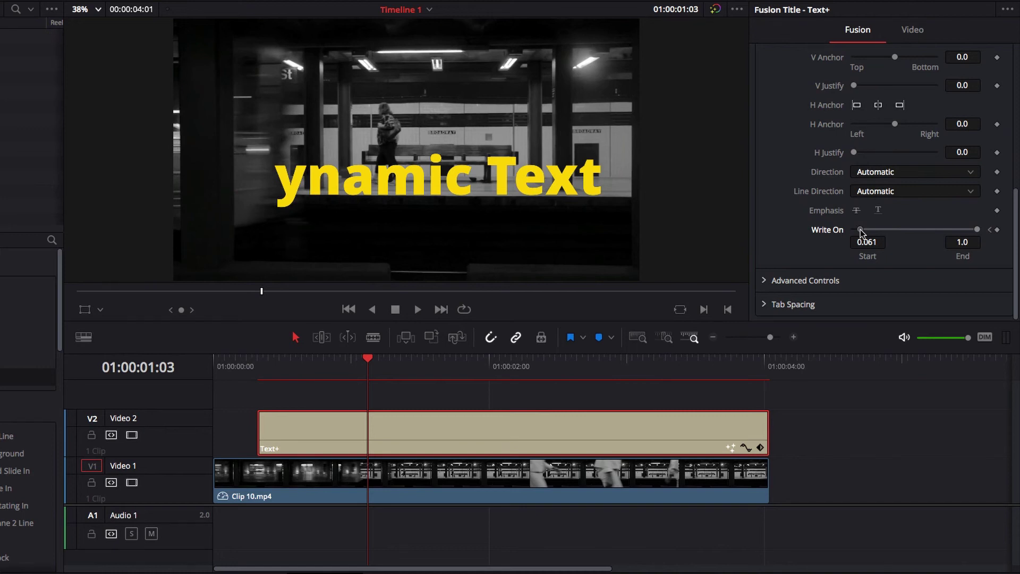
{"action": "left_click_drag", "start_coordinate": [854, 231], "coordinate": [851, 231]}
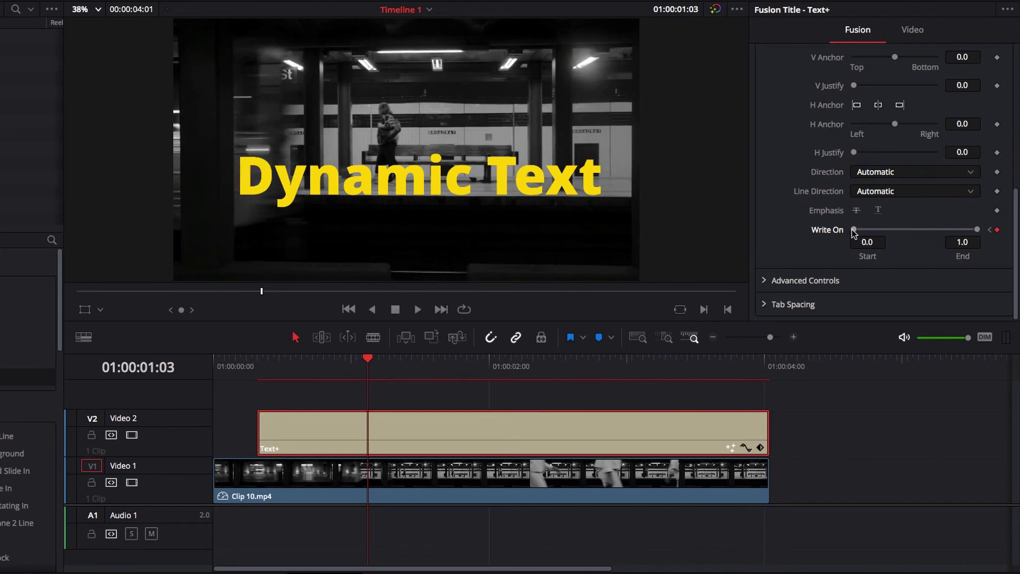
Add a Write On keyframe with start 0.0 at 01:00:02:05, and raise the start to 0.033 at 01:00:02:06 to hide the "D".
{"action": "key", "text": "Right"}
{"action": "key", "text": "Right"}
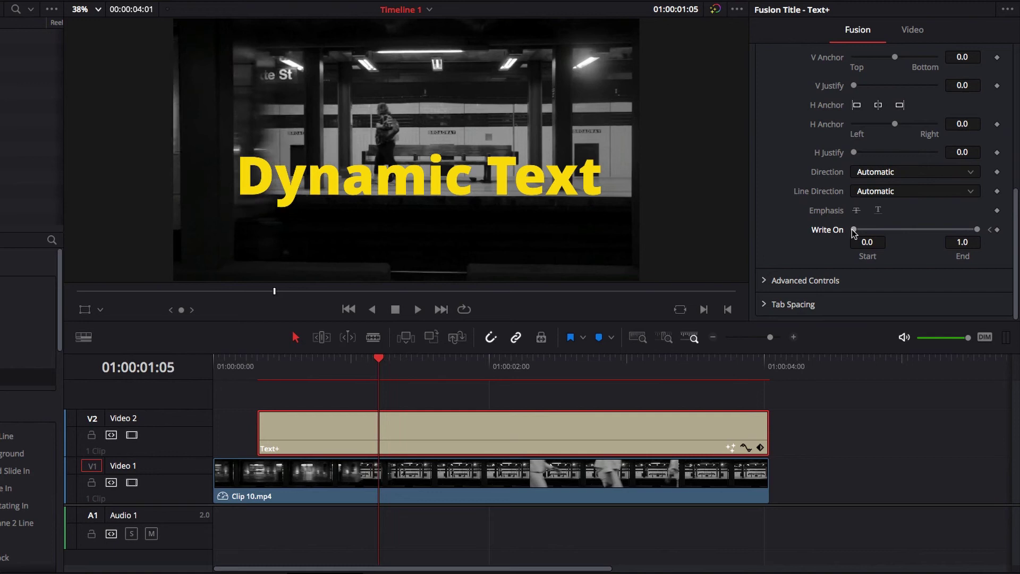
{"action": "key", "text": "Left"}
{"action": "key", "text": "space"}
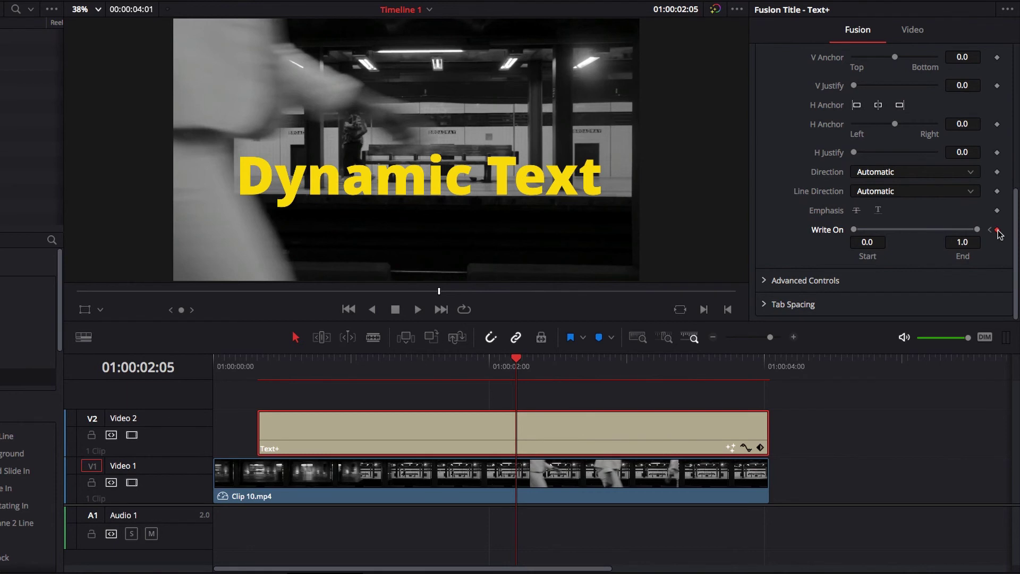
{"action": "key", "text": "Right"}
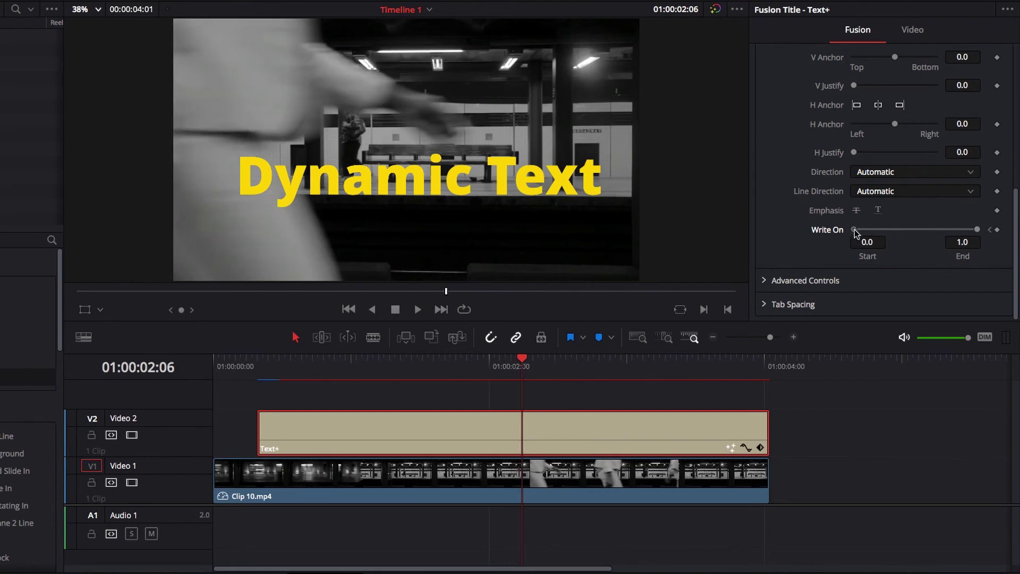
{"action": "left_click_drag", "start_coordinate": [854, 229], "coordinate": [858, 229]}
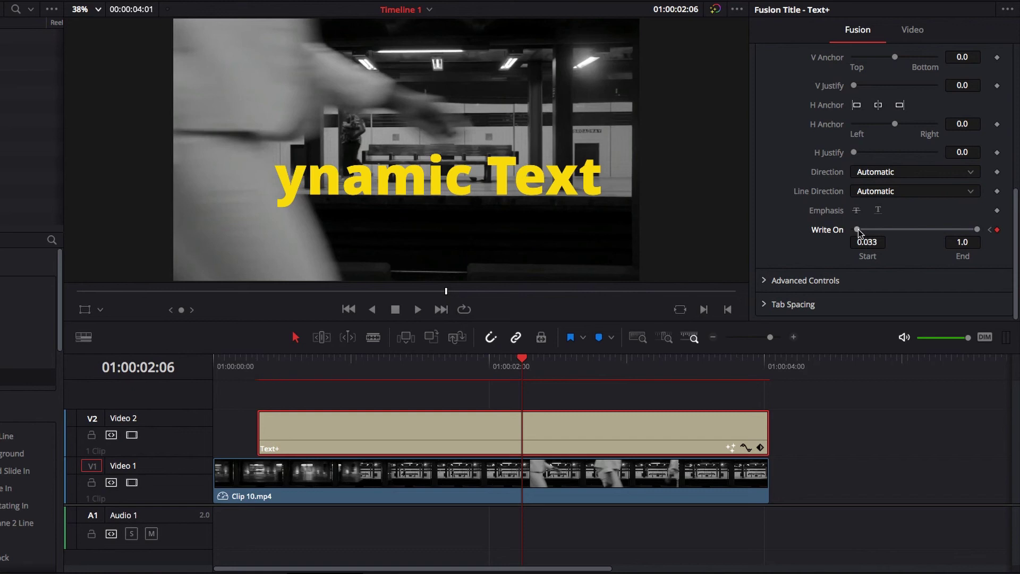
Raise the Write On start over the following frames to 0.289 at 01:00:02:11, leaving "ic Text" ahead of the passing person.
{"action": "key", "text": "Right"}
{"action": "key", "text": "Right"}
{"action": "left_click_drag", "start_coordinate": [863, 228], "coordinate": [891, 234]}
{"action": "key", "text": "Right"}
{"action": "key", "text": "Right"}
{"action": "key", "text": "Right"}
{"action": "key", "text": "Right"}
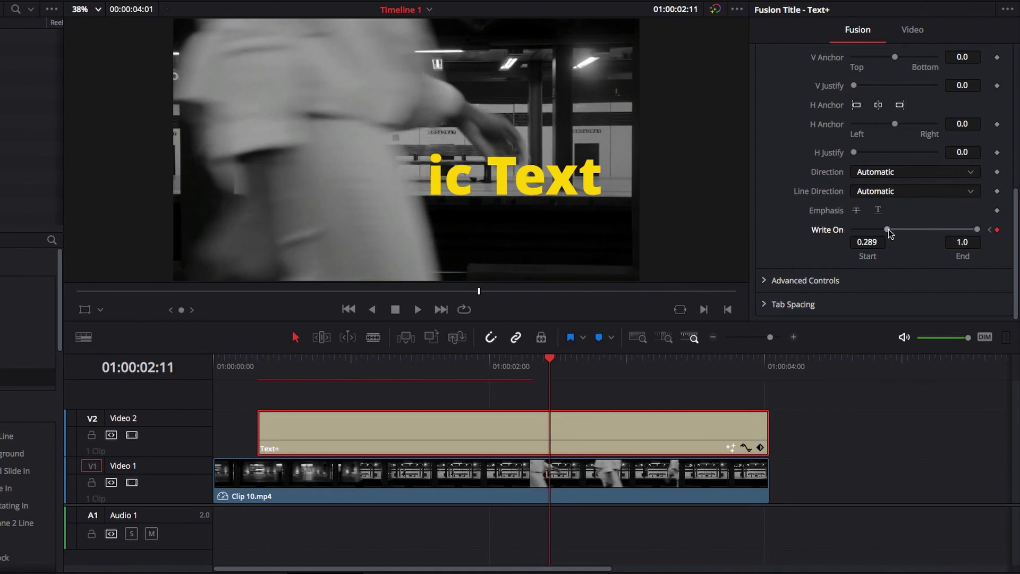
Raise the Write On start to 0.456 by 01:00:02:14 so that only the word "Text" is left.
{"action": "left_click_drag", "start_coordinate": [891, 228], "coordinate": [906, 228]}
{"action": "key", "text": "Right"}
{"action": "key", "text": "Right"}
{"action": "key", "text": "Right"}
{"action": "key", "text": "Right"}
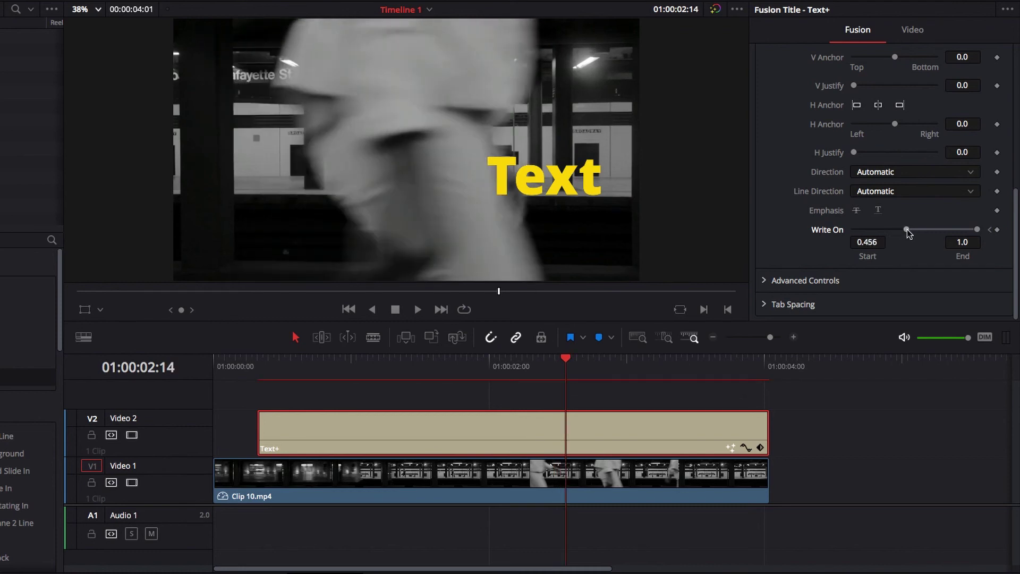
Raise the Write On start to 0.844 by 01:00:02:20 so the whole title is hidden behind the passing person.
{"action": "left_click_drag", "start_coordinate": [906, 228], "coordinate": [953, 229]}
{"action": "key", "text": "Right"}
{"action": "key", "text": "Right"}
{"action": "key", "text": "space"}
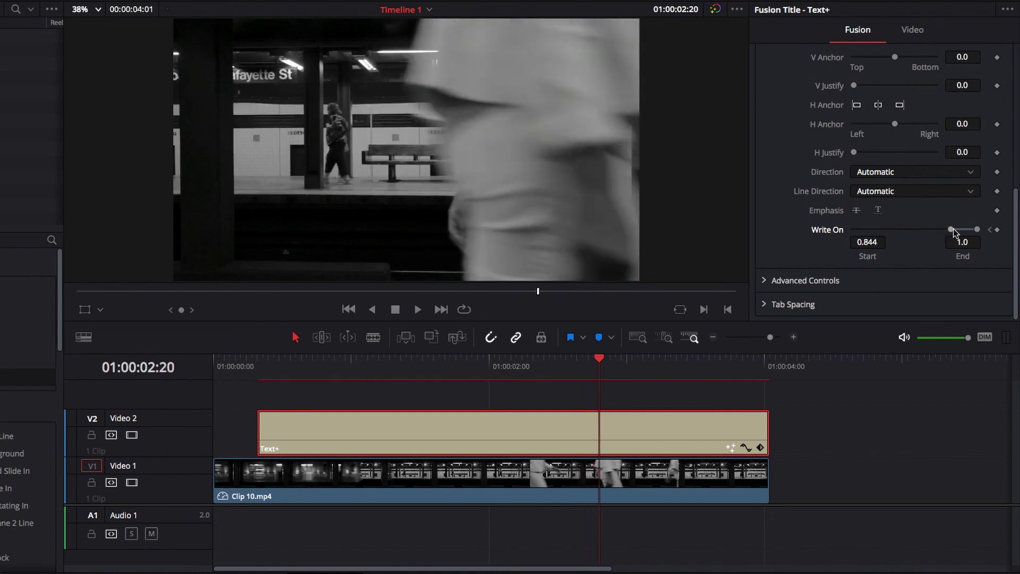
Play the timeline from the beginning to review the title's reveal and disappearance, and return the playhead to 01:00:00:00.
{"action": "left_click", "coordinate": [214, 363]}
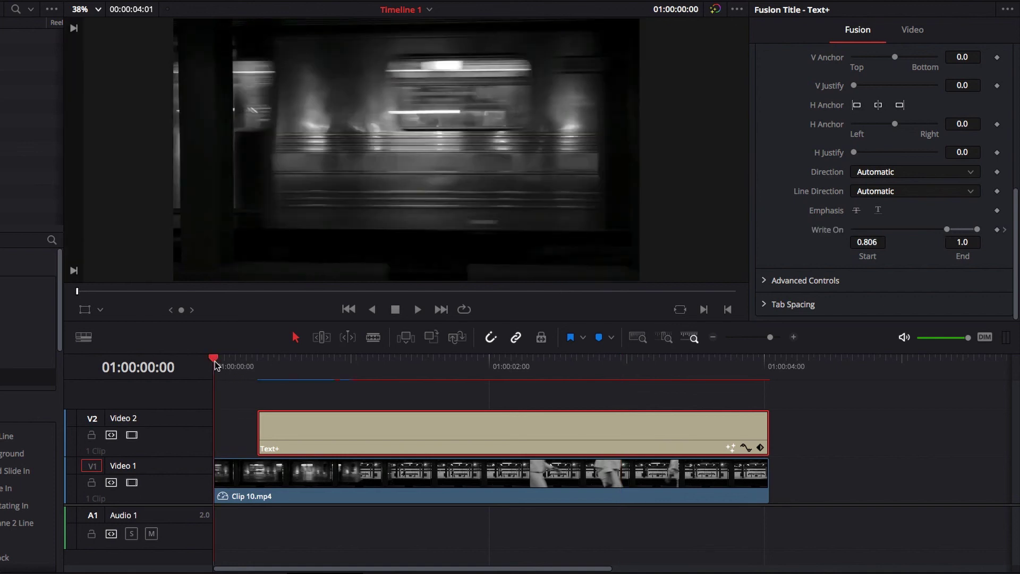
{"action": "key", "text": "space"}
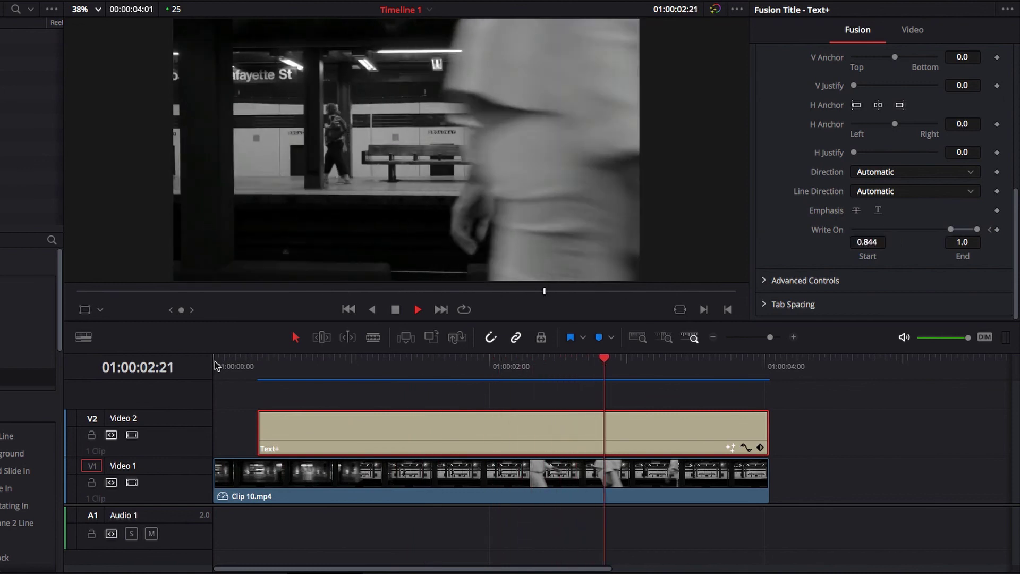
{"action": "left_click", "coordinate": [215, 365]}
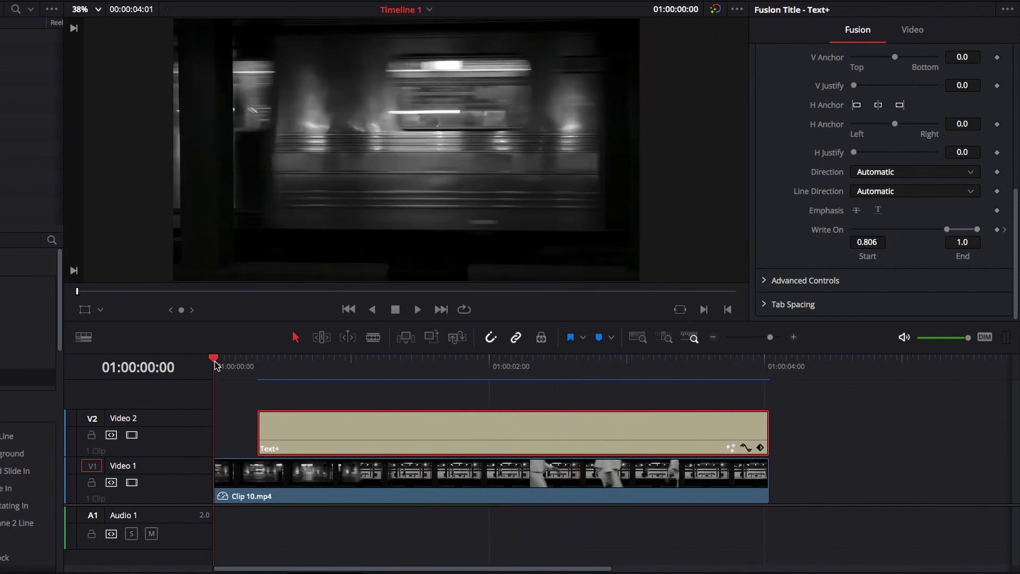